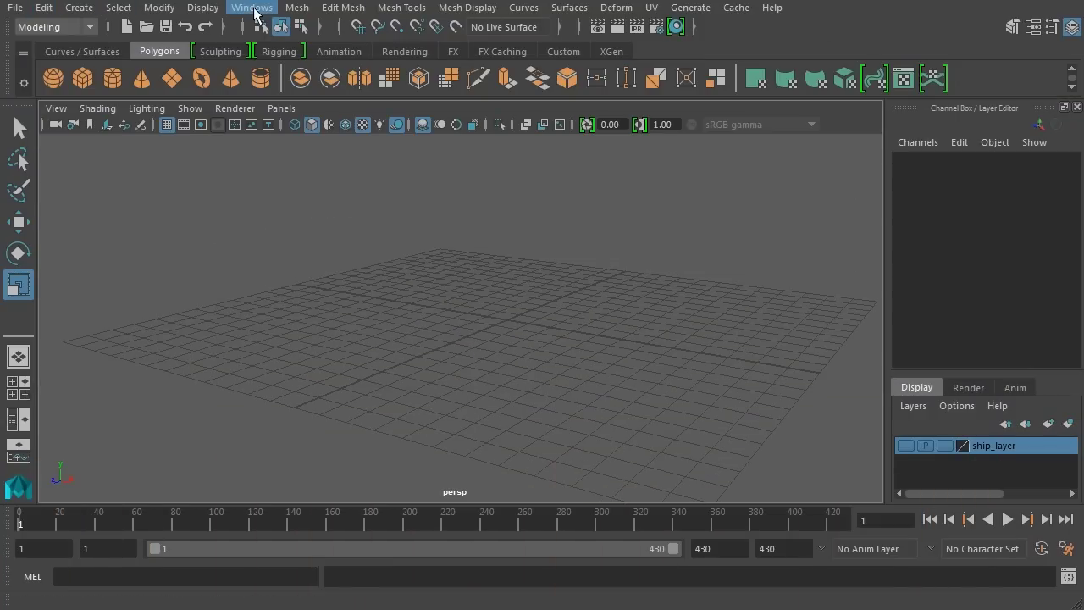
Browse the File and Windows menus without choosing anything.
{"action": "left_click", "coordinate": [17, 10]}
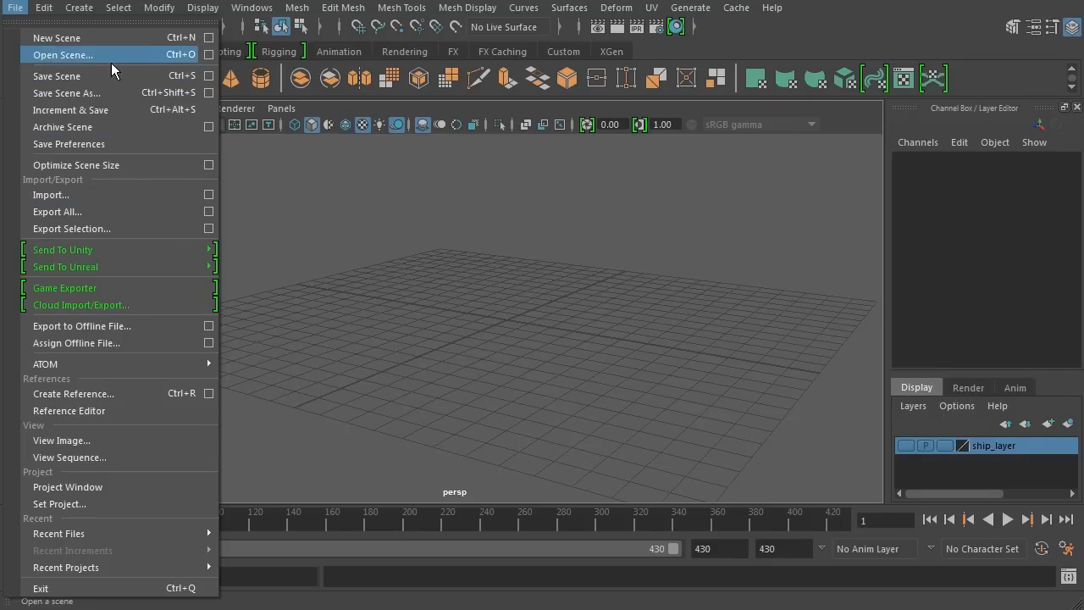
{"action": "mouse_move", "coordinate": [36, 10]}
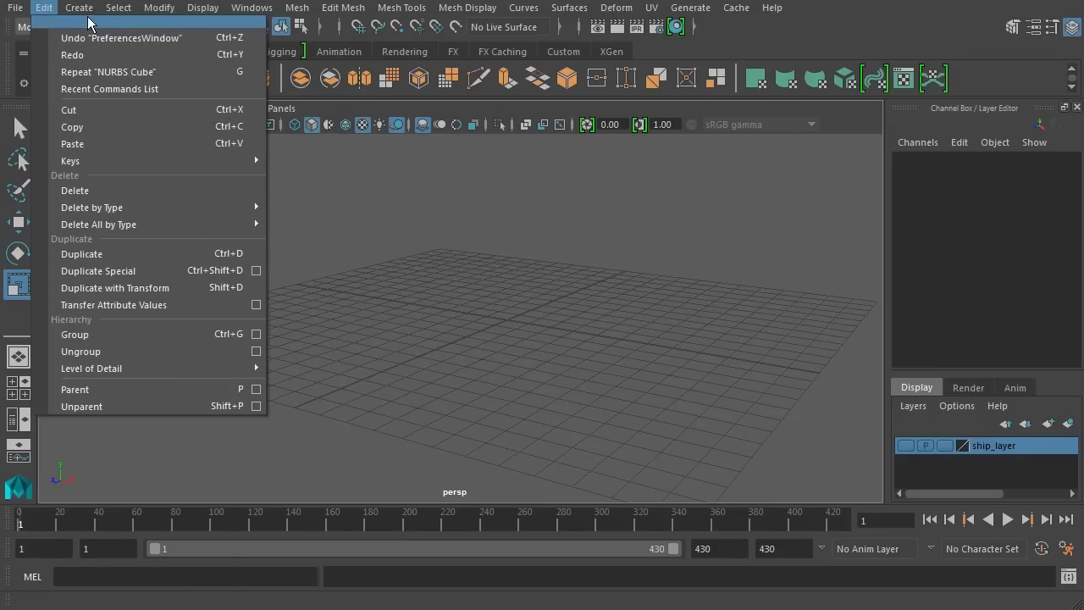
{"action": "mouse_move", "coordinate": [79, 8]}
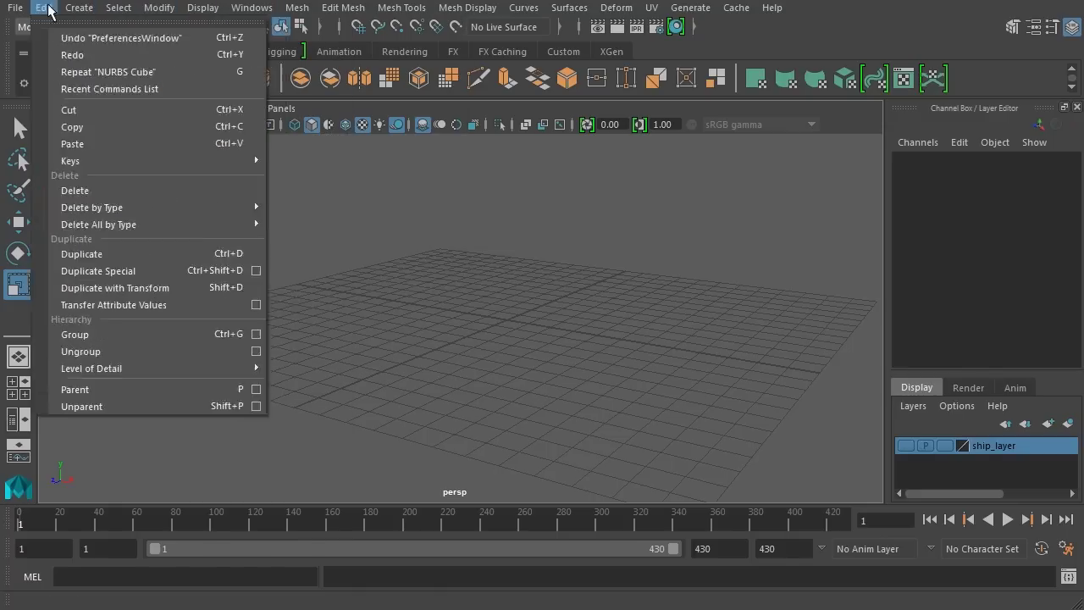
{"action": "left_click", "coordinate": [252, 8]}
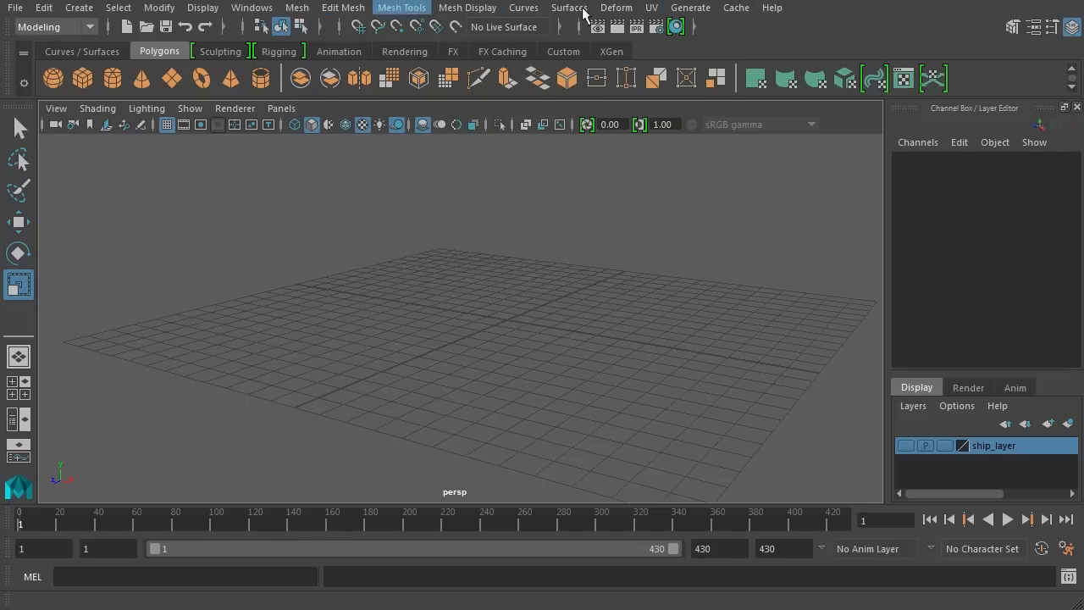
Cycle the menu set through Rigging, Animation and Rendering, then back to Modeling.
{"action": "left_click", "coordinate": [56, 28]}
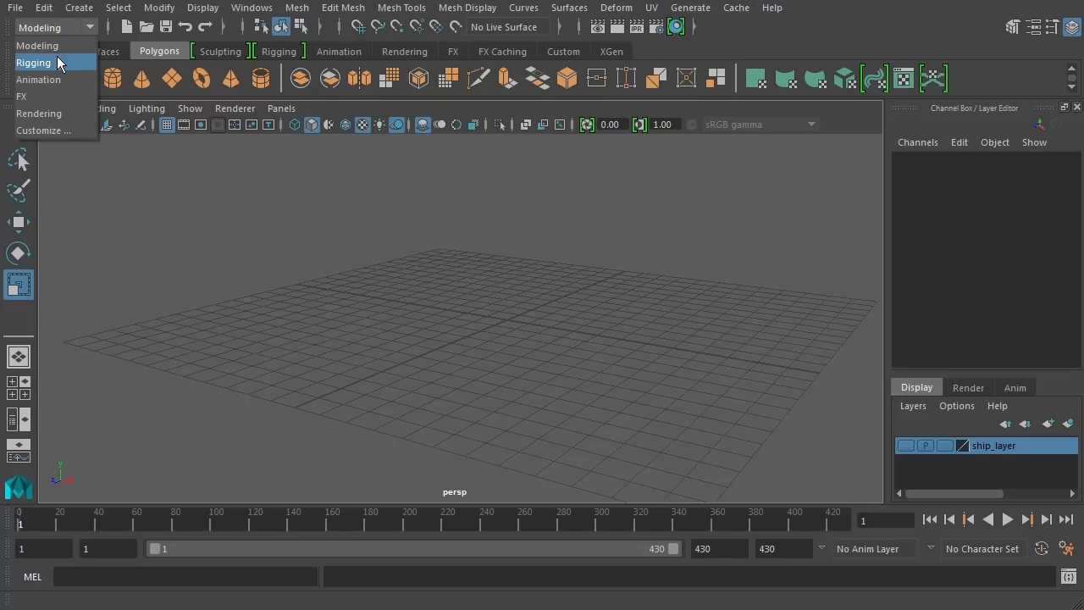
{"action": "left_click", "coordinate": [38, 62]}
{"action": "left_click", "coordinate": [56, 27]}
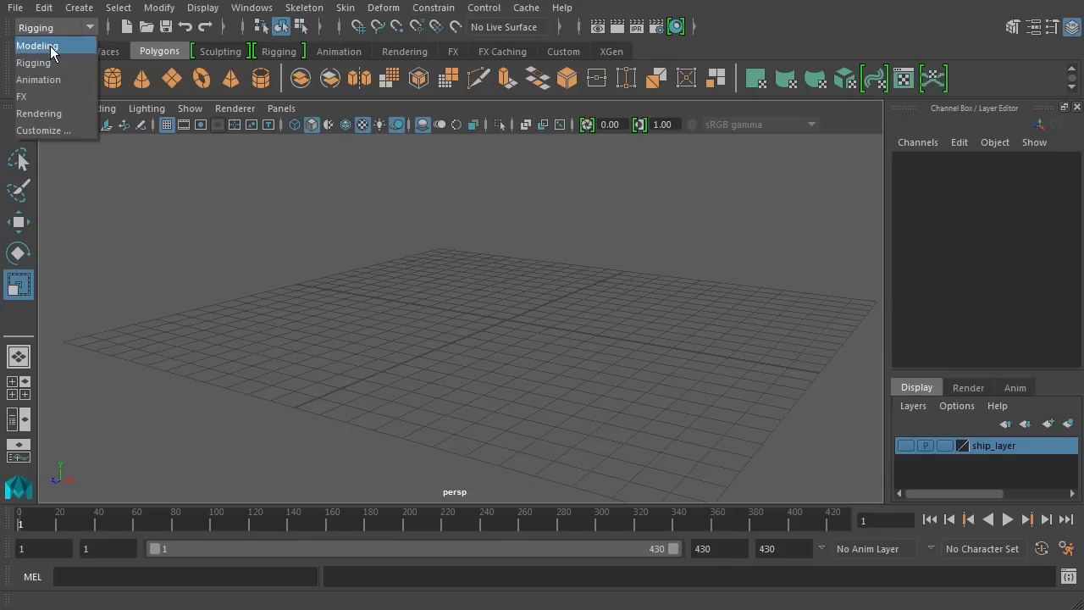
{"action": "left_click", "coordinate": [49, 79]}
{"action": "left_click", "coordinate": [60, 24]}
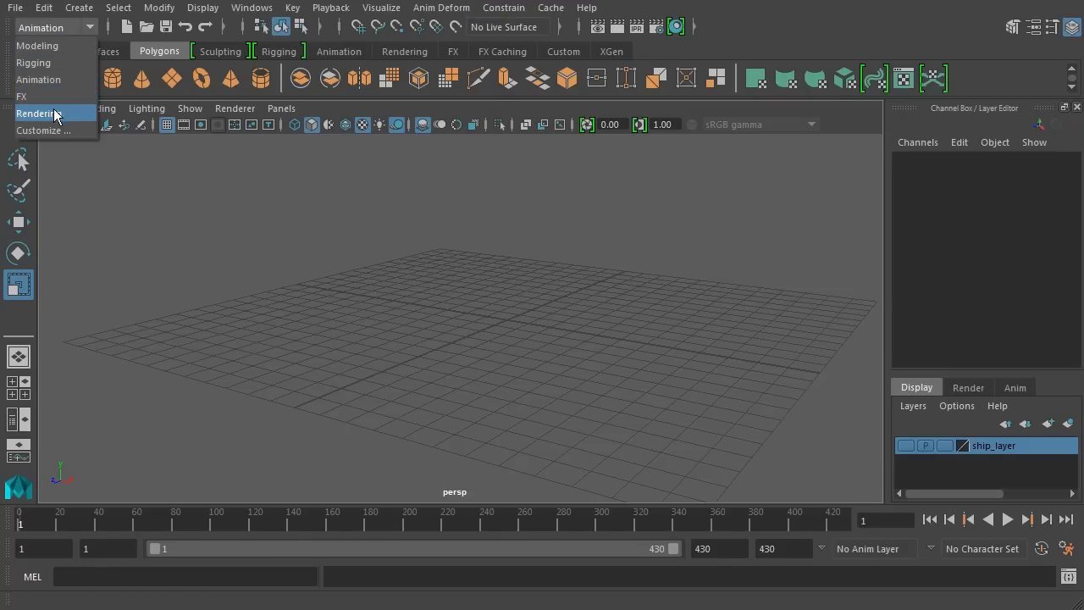
{"action": "left_click", "coordinate": [39, 111]}
{"action": "left_click", "coordinate": [66, 27]}
{"action": "left_click", "coordinate": [61, 48]}
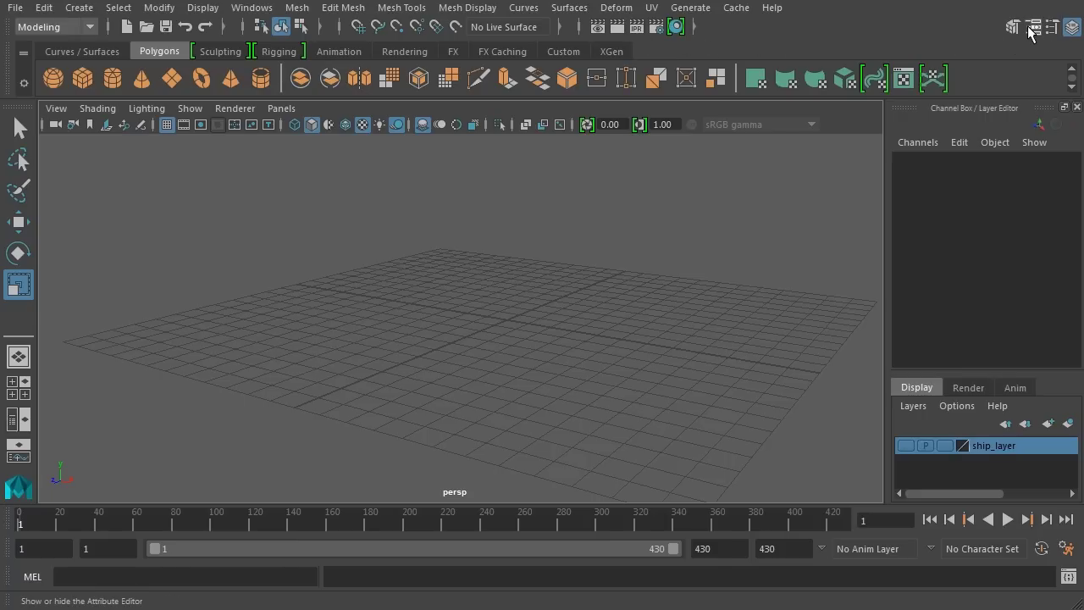
Switch the shelf to Sculpting, back to Polygons, then to Sculpting again.
{"action": "left_click", "coordinate": [222, 51]}
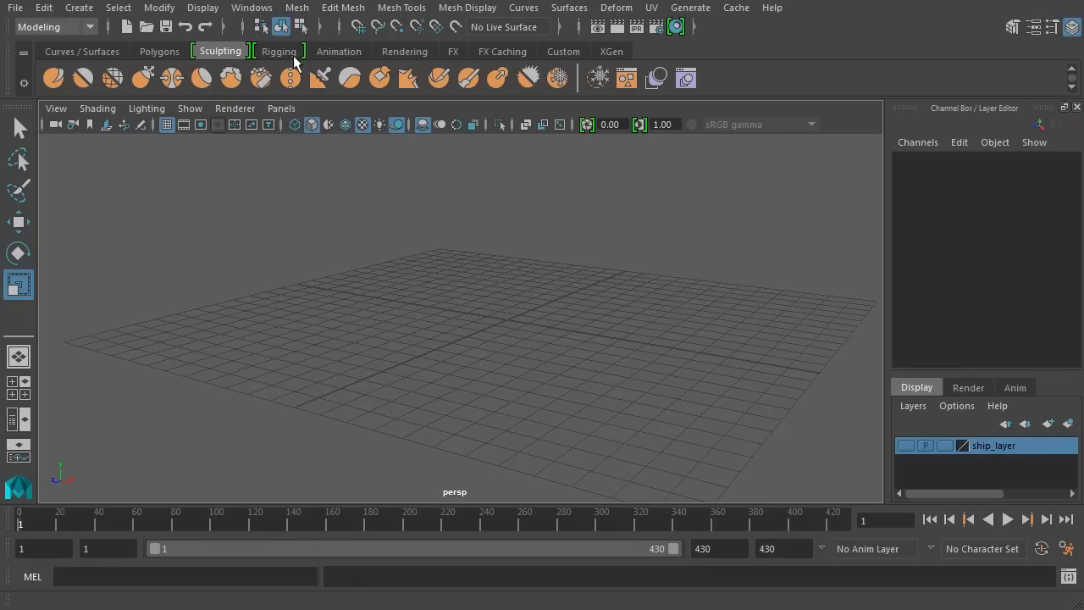
{"action": "left_click", "coordinate": [168, 52]}
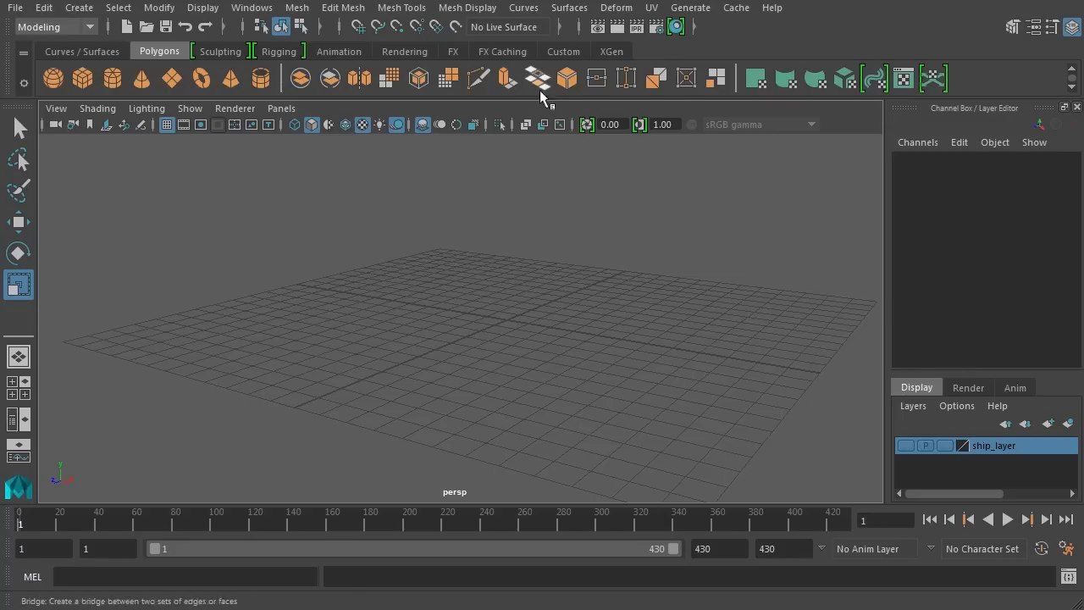
{"action": "left_click", "coordinate": [222, 52]}
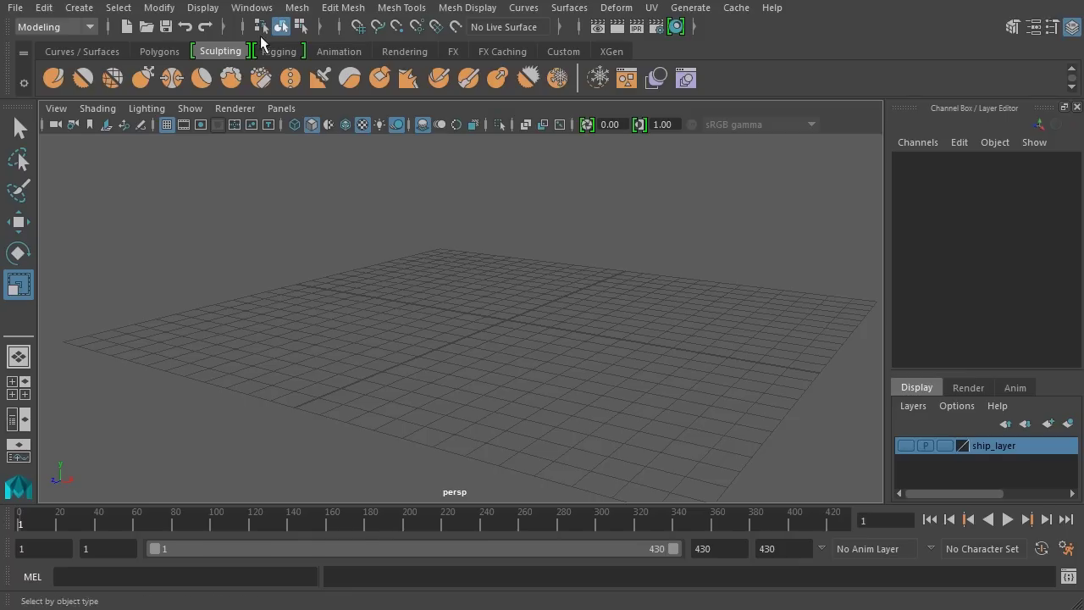
In Preferences under Help, uncheck Display ToolClips and save the preferences.
{"action": "left_click", "coordinate": [254, 8]}
{"action": "mouse_move", "coordinate": [294, 118]}
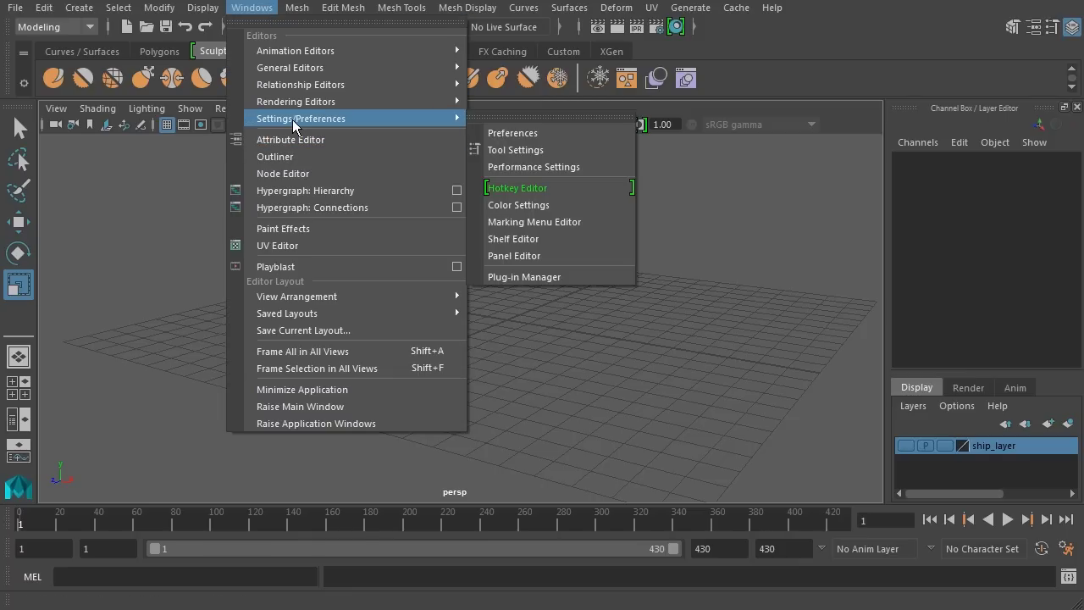
{"action": "left_click", "coordinate": [534, 132]}
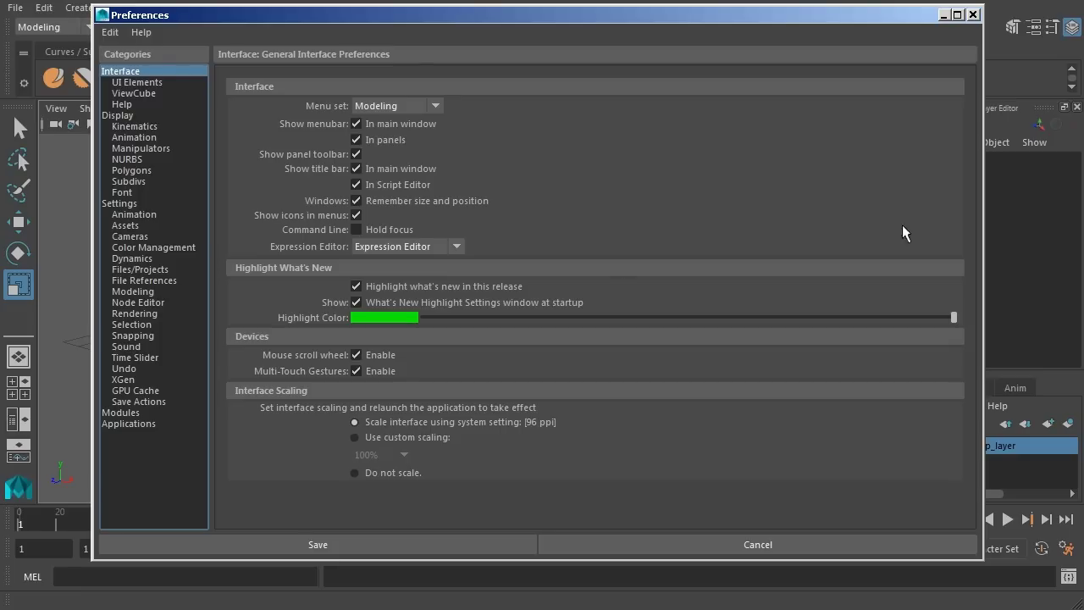
{"action": "left_click", "coordinate": [127, 106]}
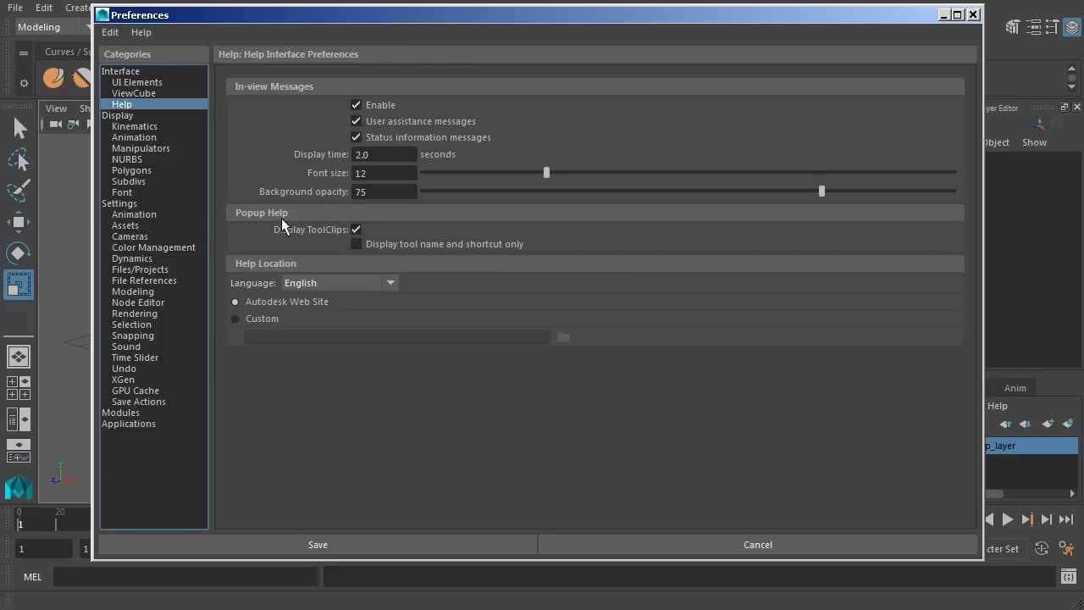
{"action": "left_click", "coordinate": [356, 229]}
{"action": "left_click", "coordinate": [494, 545]}
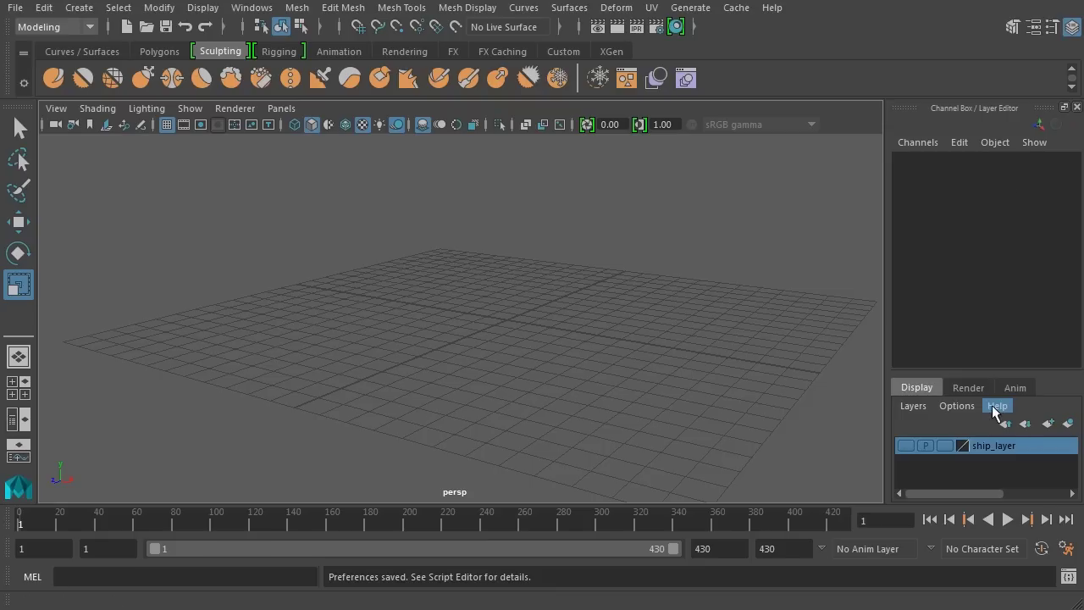
Turn on ship_layer's V visibility toggle in the Layer Editor to reveal the spaceship.
{"action": "mouse_move", "coordinate": [999, 441]}
{"action": "left_mouse_down"}
{"action": "mouse_move", "coordinate": [1012, 436]}
{"action": "mouse_move", "coordinate": [1006, 446]}
{"action": "left_mouse_up"}
{"action": "left_click", "coordinate": [906, 446]}
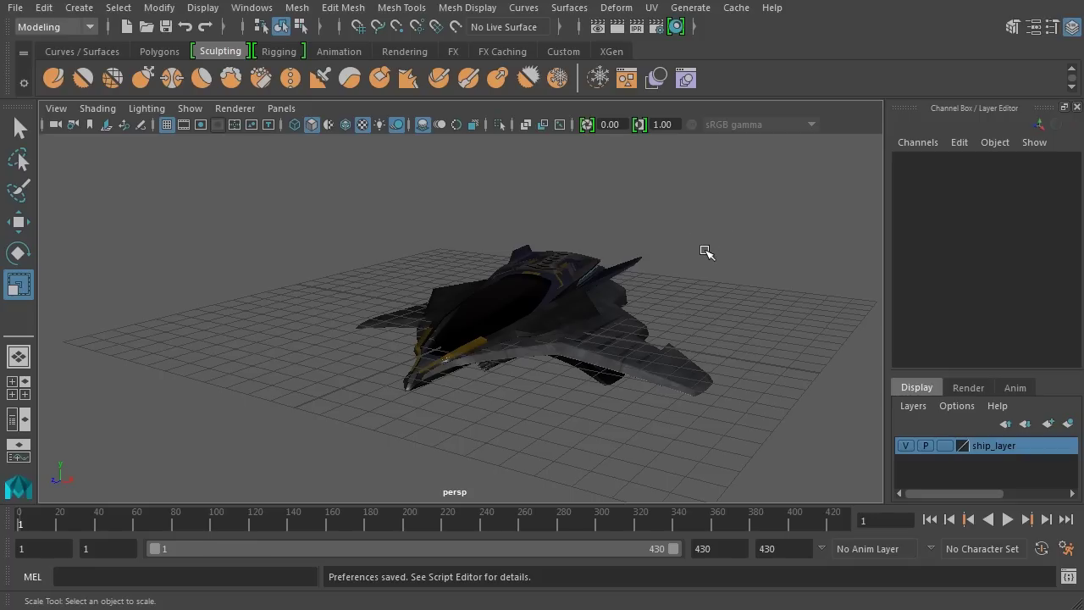
Tumble and pan the perspective camera to view the ship from front, side and above.
{"action": "left_click_drag", "start_coordinate": [706, 251], "coordinate": [809, 289], "text": "alt"}
{"action": "left_click_drag", "start_coordinate": [104, 467], "coordinate": [77, 466], "text": "alt"}
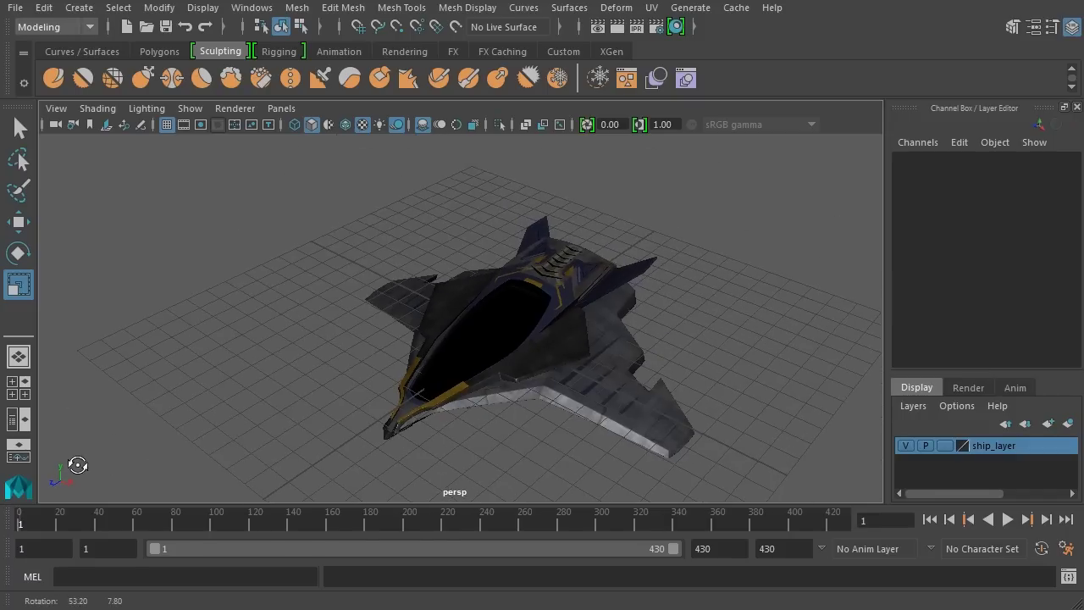
{"action": "left_click_drag", "start_coordinate": [243, 440], "coordinate": [246, 418], "text": "alt"}
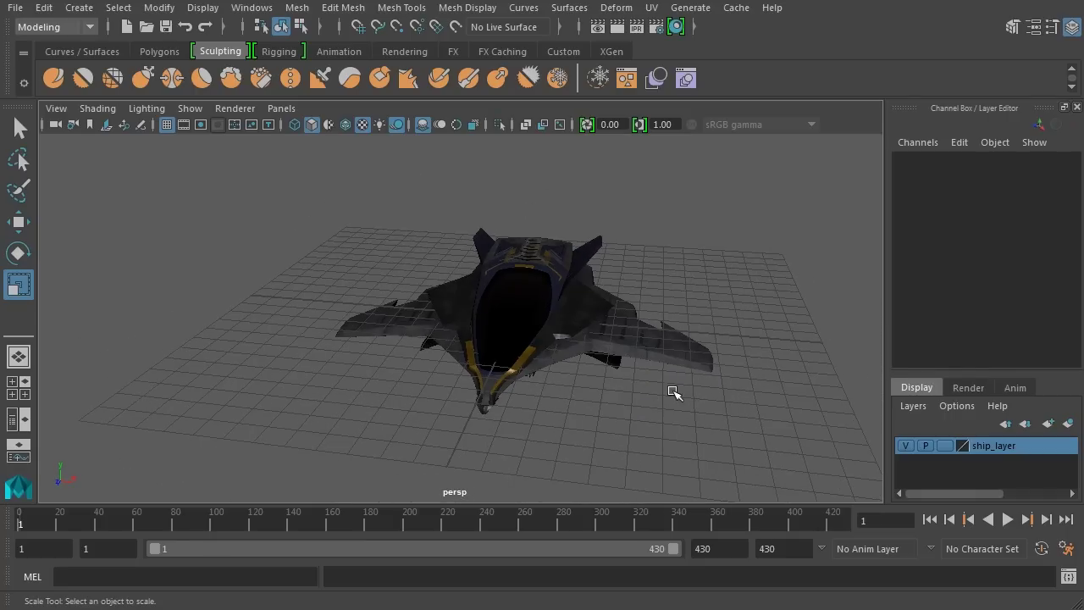
{"action": "left_click_drag", "start_coordinate": [673, 393], "coordinate": [368, 365], "text": "alt"}
{"action": "left_click_drag", "start_coordinate": [852, 332], "coordinate": [875, 360], "text": "alt"}
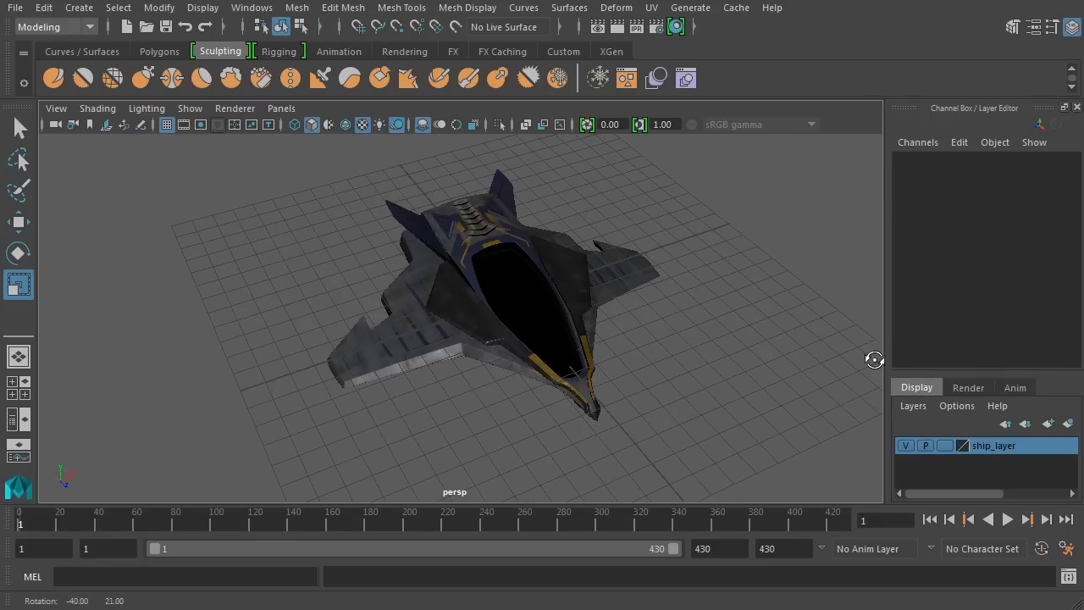
{"action": "left_click_drag", "start_coordinate": [779, 339], "coordinate": [433, 311], "text": "alt"}
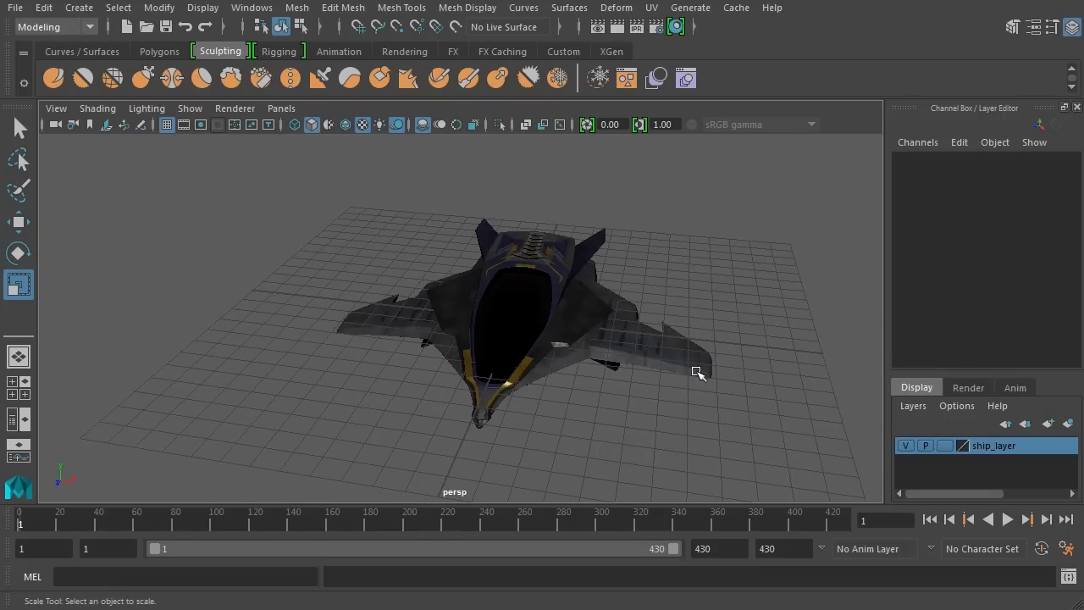
{"action": "middle_click_drag", "start_coordinate": [694, 330], "coordinate": [738, 284], "text": "alt"}
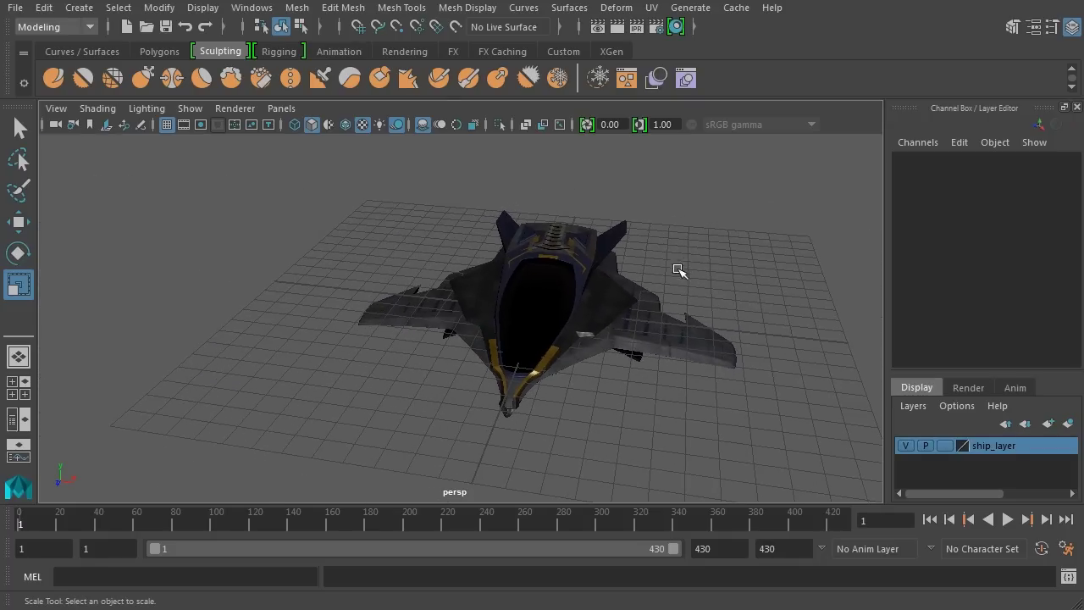
Dolly in and out, reframing the ship from low side and high three-quarter angles.
{"action": "right_click_drag", "start_coordinate": [724, 258], "coordinate": [780, 332], "text": "alt"}
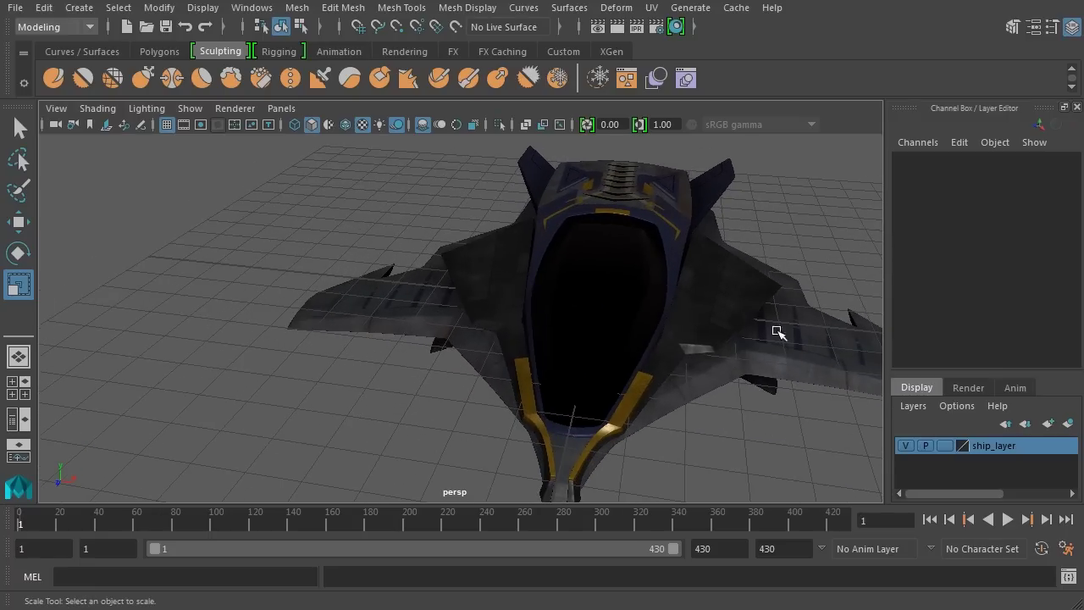
{"action": "middle_click_drag", "start_coordinate": [780, 331], "coordinate": [709, 265], "text": "alt"}
{"action": "left_click_drag", "start_coordinate": [708, 265], "coordinate": [525, 302], "text": "alt"}
{"action": "left_click_drag", "start_coordinate": [755, 310], "coordinate": [666, 302], "text": "alt"}
{"action": "right_click_drag", "start_coordinate": [666, 303], "coordinate": [738, 320], "text": "alt"}
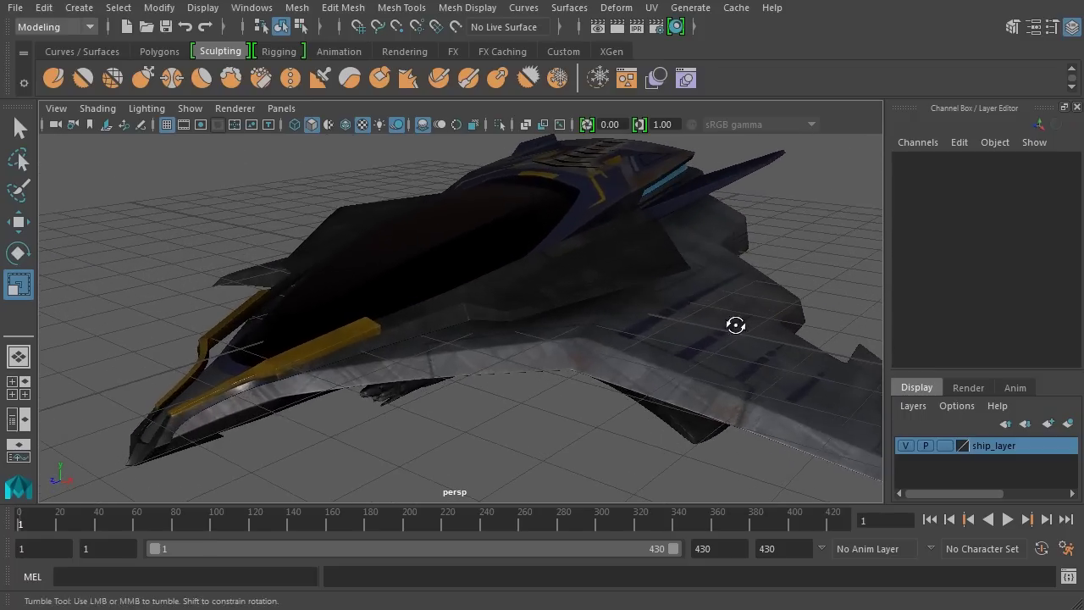
{"action": "left_click_drag", "start_coordinate": [738, 319], "coordinate": [757, 343], "text": "alt"}
Settle on a close, level view of the ship, then switch to the four-view layout.
{"action": "right_click_drag", "start_coordinate": [738, 355], "coordinate": [726, 339], "text": "alt"}
{"action": "left_click_drag", "start_coordinate": [726, 339], "coordinate": [649, 331], "text": "alt"}
{"action": "right_click_drag", "start_coordinate": [649, 331], "coordinate": [797, 366], "text": "alt"}
{"action": "middle_click_drag", "start_coordinate": [797, 366], "coordinate": [745, 364], "text": "alt"}
{"action": "left_click_drag", "start_coordinate": [745, 364], "coordinate": [765, 368], "text": "alt"}
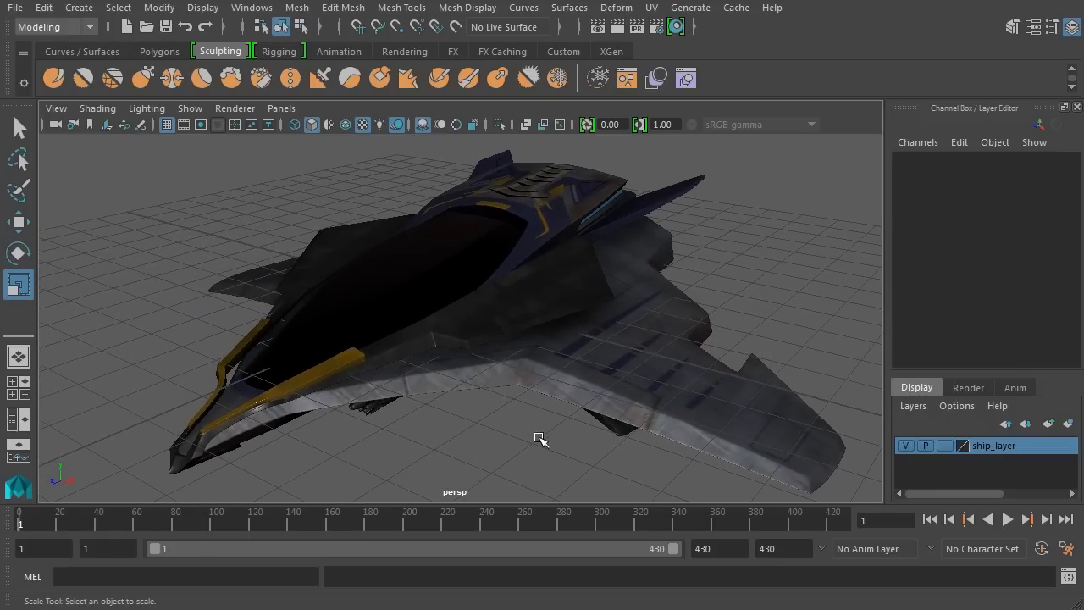
{"action": "left_click_drag", "start_coordinate": [540, 438], "coordinate": [591, 418], "text": "alt"}
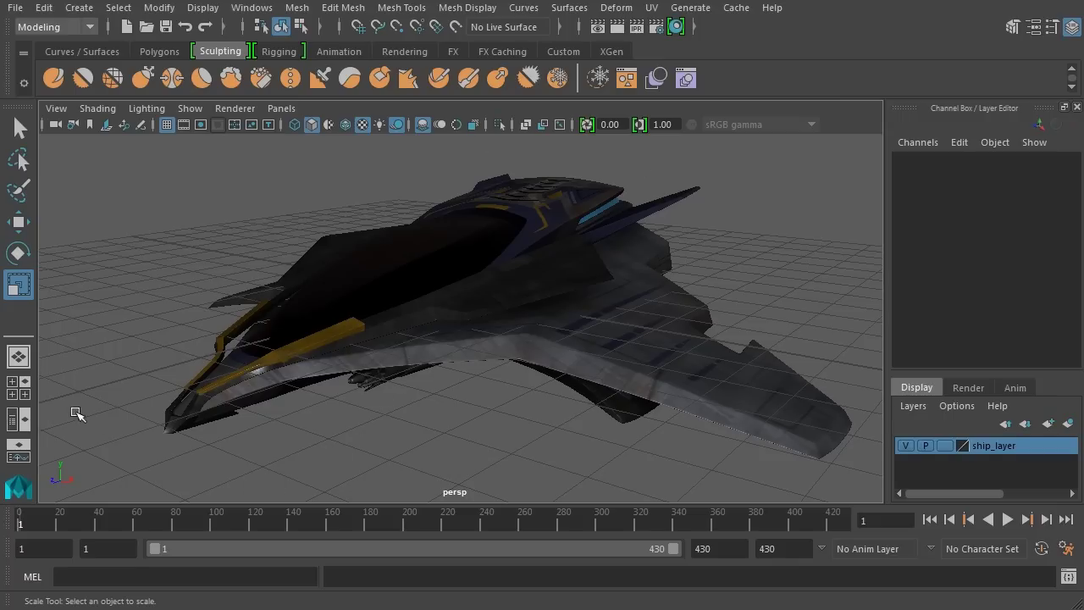
{"action": "left_click", "coordinate": [18, 390]}
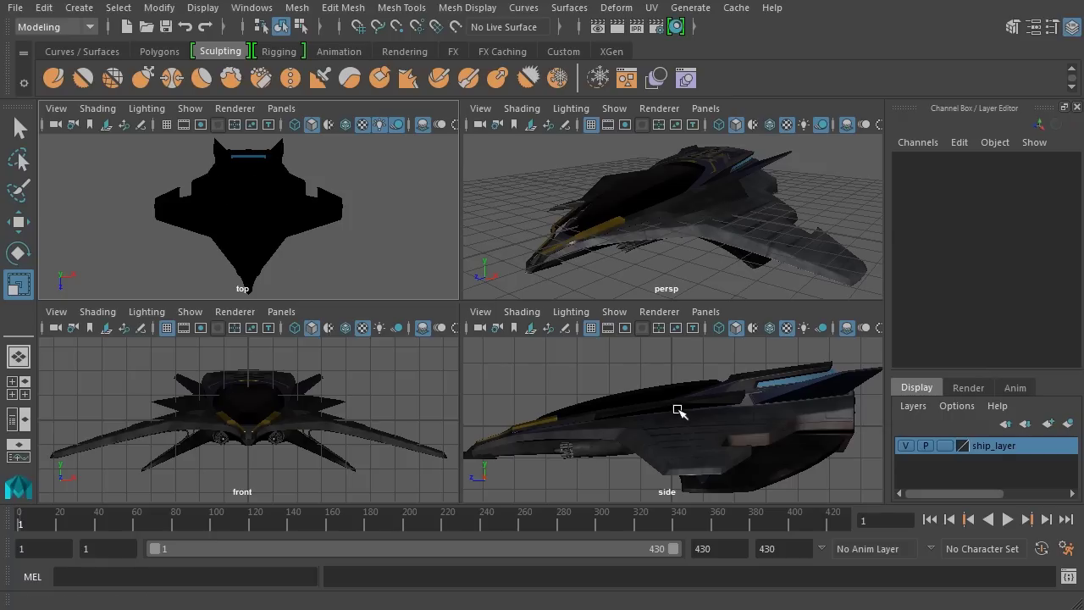
Check the side view's Panels menu, then pan the ship into place in side, top and front views.
{"action": "left_click", "coordinate": [716, 312]}
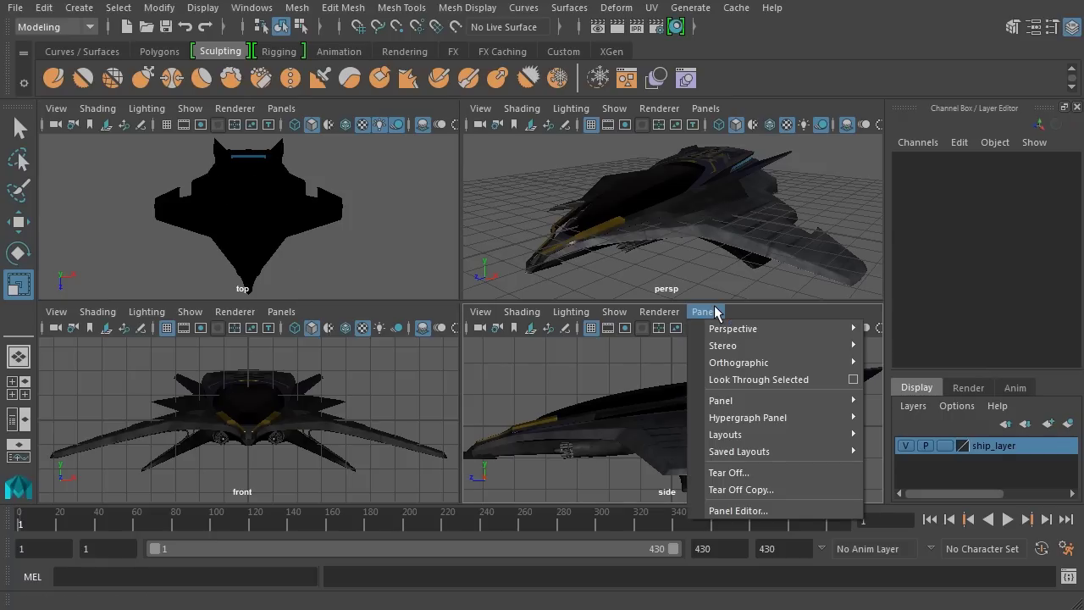
{"action": "mouse_move", "coordinate": [742, 365]}
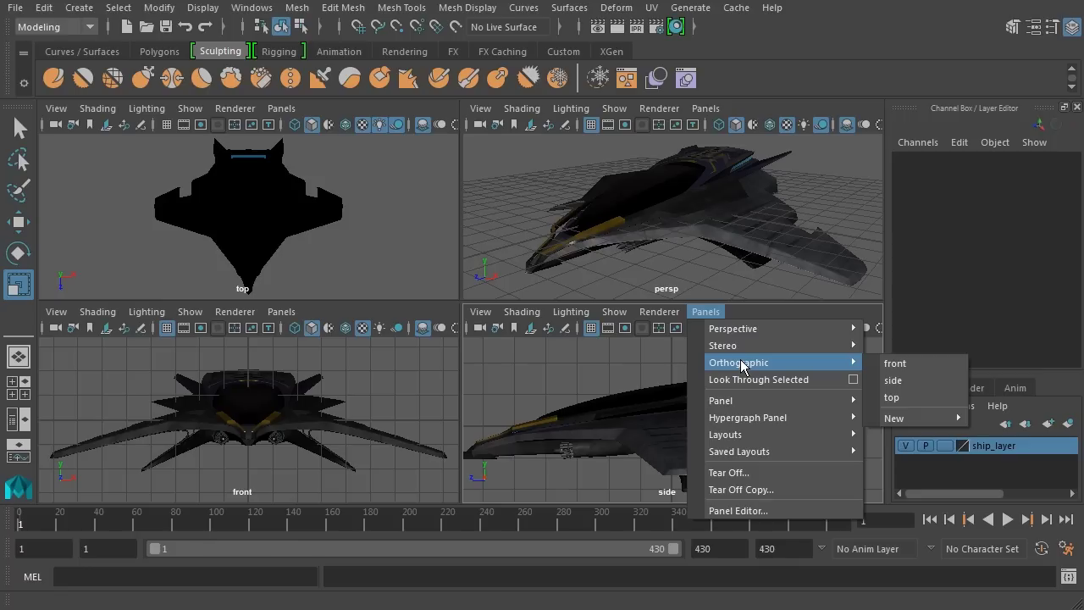
{"action": "left_click", "coordinate": [748, 314]}
{"action": "middle_click_drag", "start_coordinate": [658, 416], "coordinate": [724, 452], "text": "alt"}
{"action": "middle_click_drag", "start_coordinate": [235, 217], "coordinate": [277, 211], "text": "alt"}
{"action": "middle_click_drag", "start_coordinate": [339, 367], "coordinate": [280, 411], "text": "alt"}
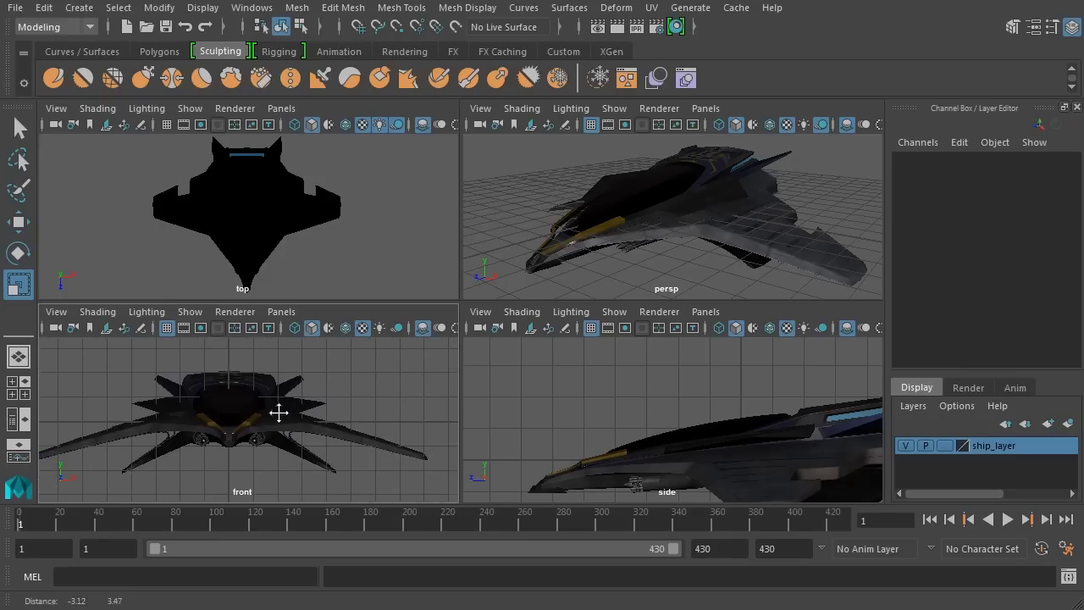
{"action": "left_click_drag", "start_coordinate": [280, 412], "coordinate": [341, 424], "text": "alt"}
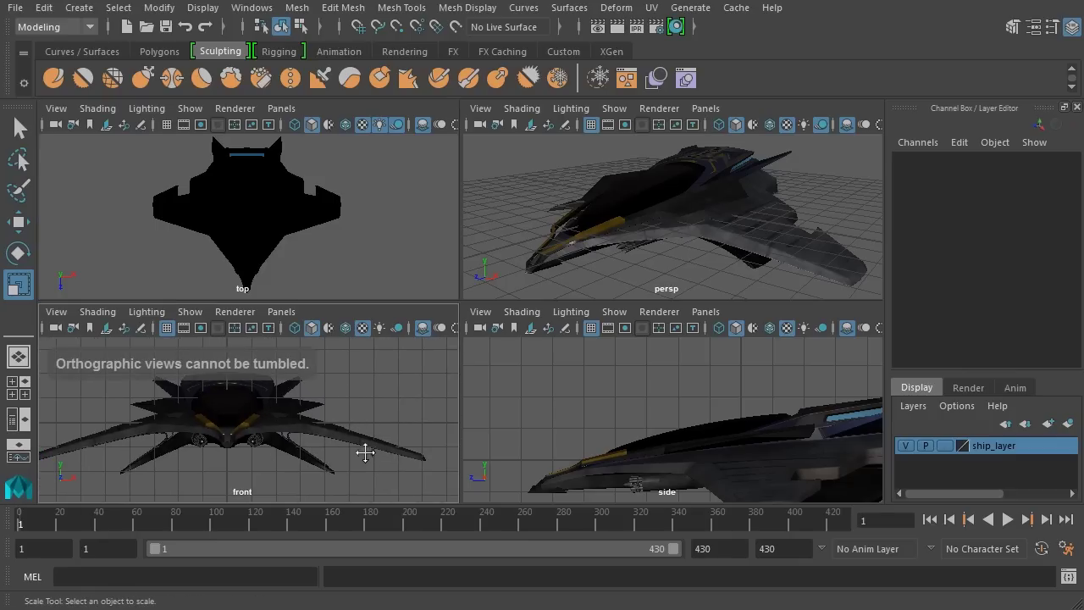
{"action": "middle_click_drag", "start_coordinate": [365, 454], "coordinate": [366, 458], "text": "alt"}
Tumble perspective toward the ship's nose, refine the orthographic framing, and maximize the front view.
{"action": "left_click", "coordinate": [702, 240]}
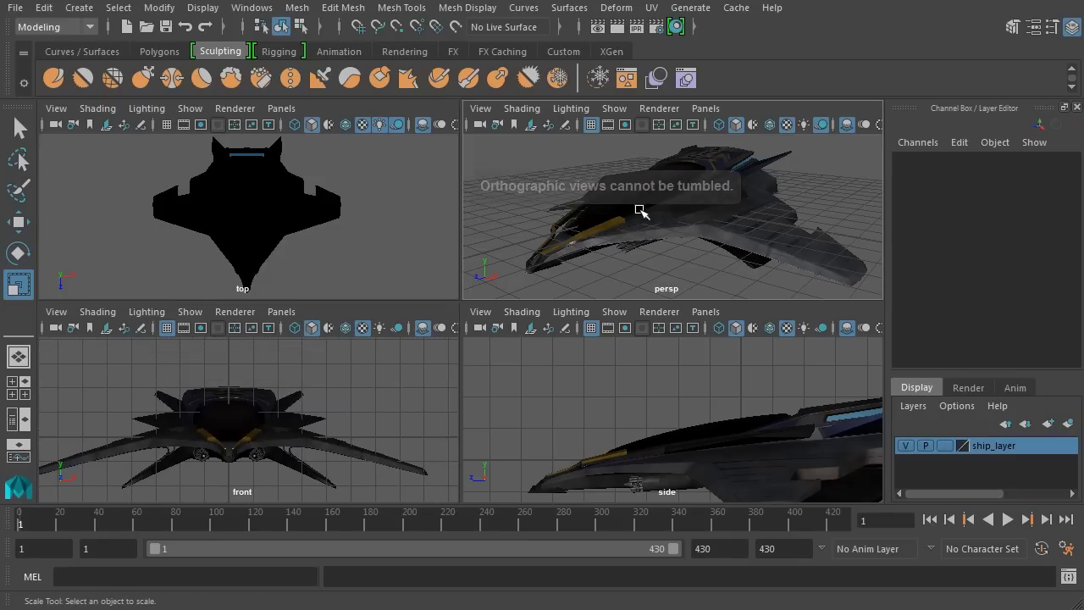
{"action": "left_click_drag", "start_coordinate": [639, 209], "coordinate": [711, 246], "text": "alt"}
{"action": "right_click_drag", "start_coordinate": [781, 387], "coordinate": [685, 365], "text": "alt"}
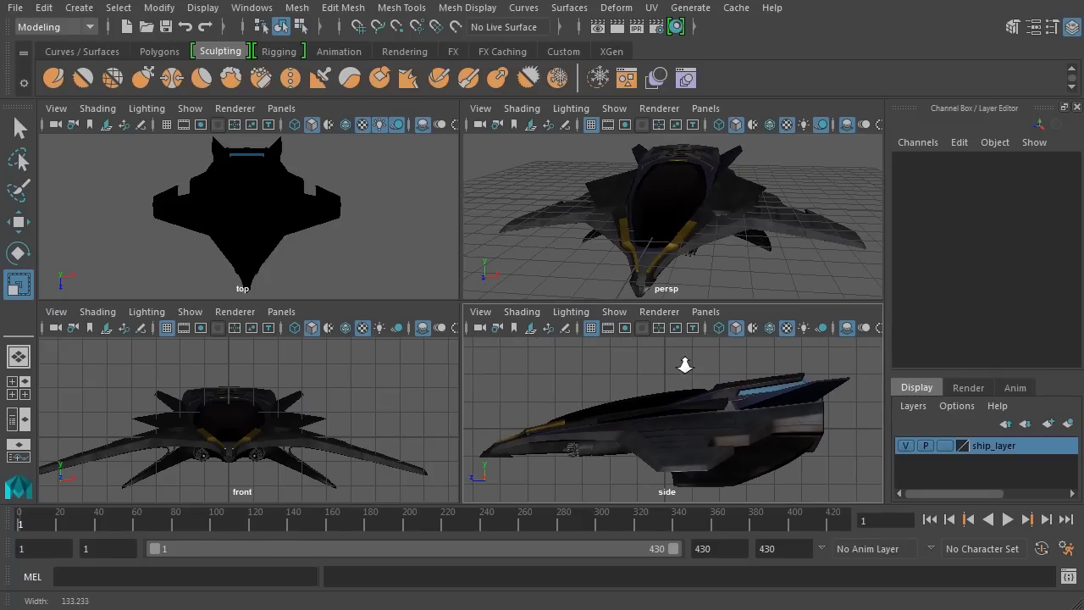
{"action": "middle_click_drag", "start_coordinate": [334, 381], "coordinate": [365, 339], "text": "alt"}
{"action": "middle_click_drag", "start_coordinate": [383, 209], "coordinate": [365, 221], "text": "alt"}
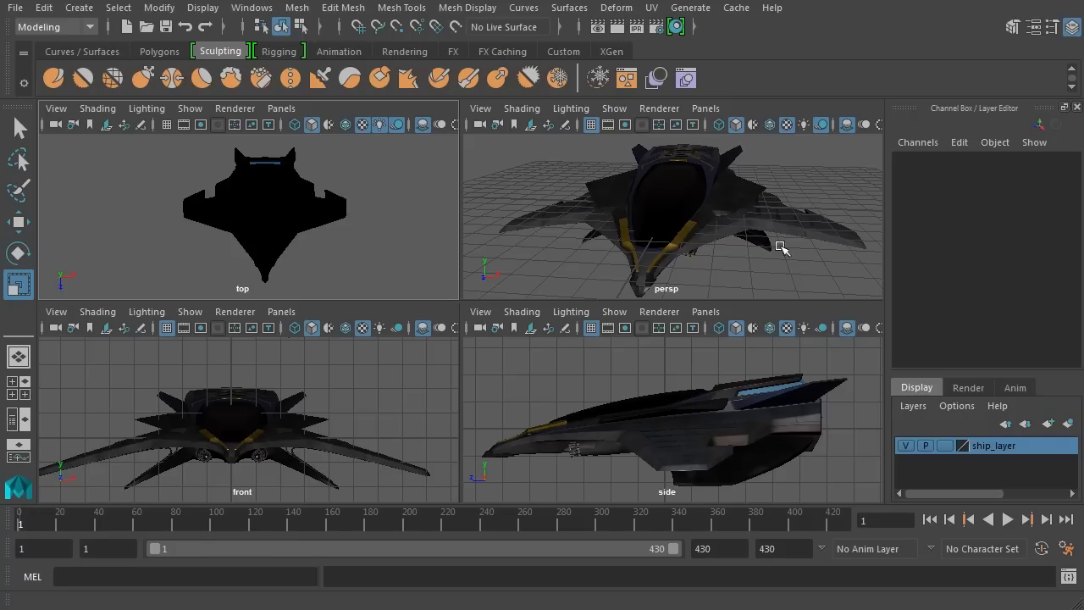
{"action": "key", "text": "space"}
{"action": "key", "text": "space"}
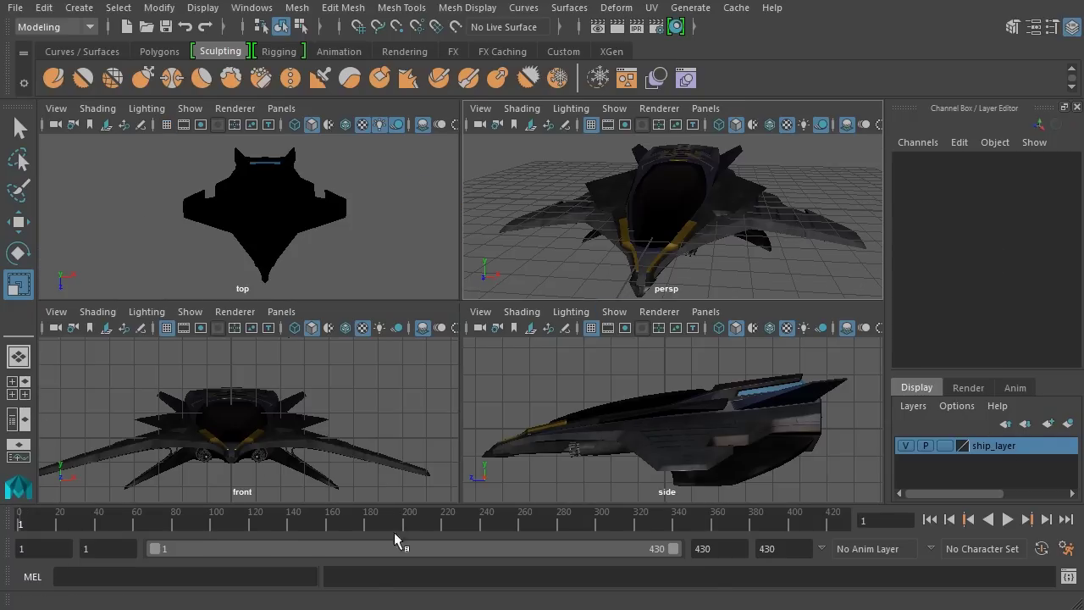
Toggle maximized front, side, perspective and top views, finishing with a full-size, tumbled perspective.
{"action": "key", "text": "space"}
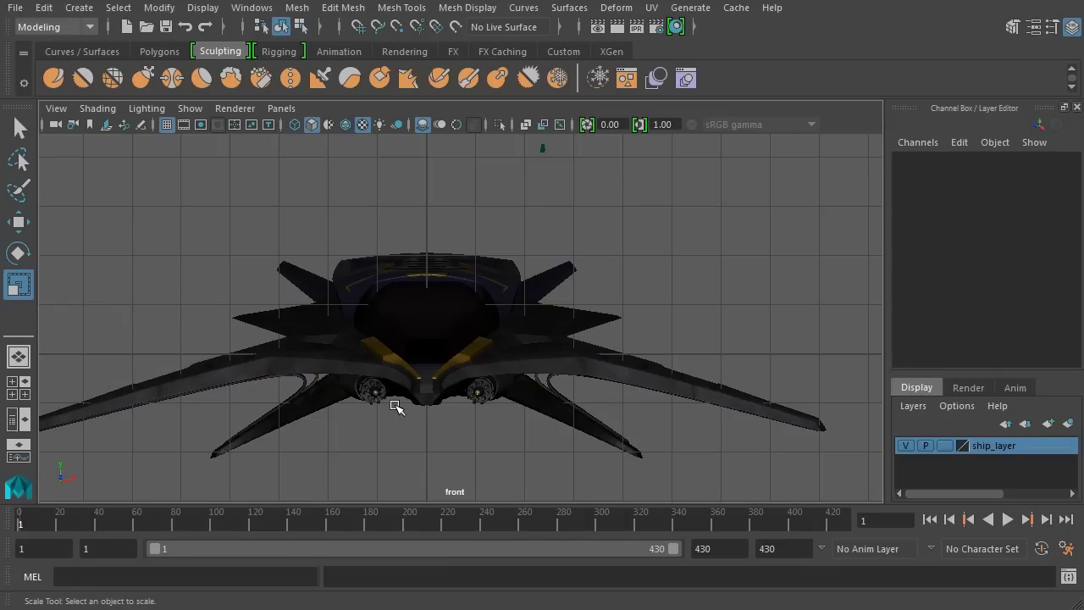
{"action": "key", "text": "space"}
{"action": "key", "text": "space"}
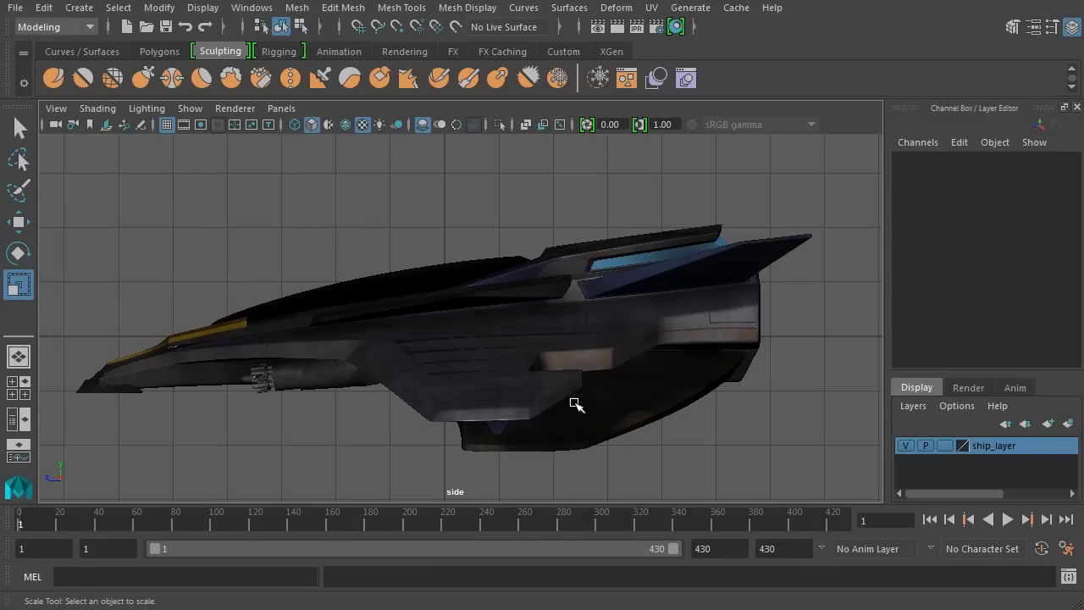
{"action": "key", "text": "space"}
{"action": "key", "text": "space"}
{"action": "key", "text": "space"}
{"action": "key", "text": "space"}
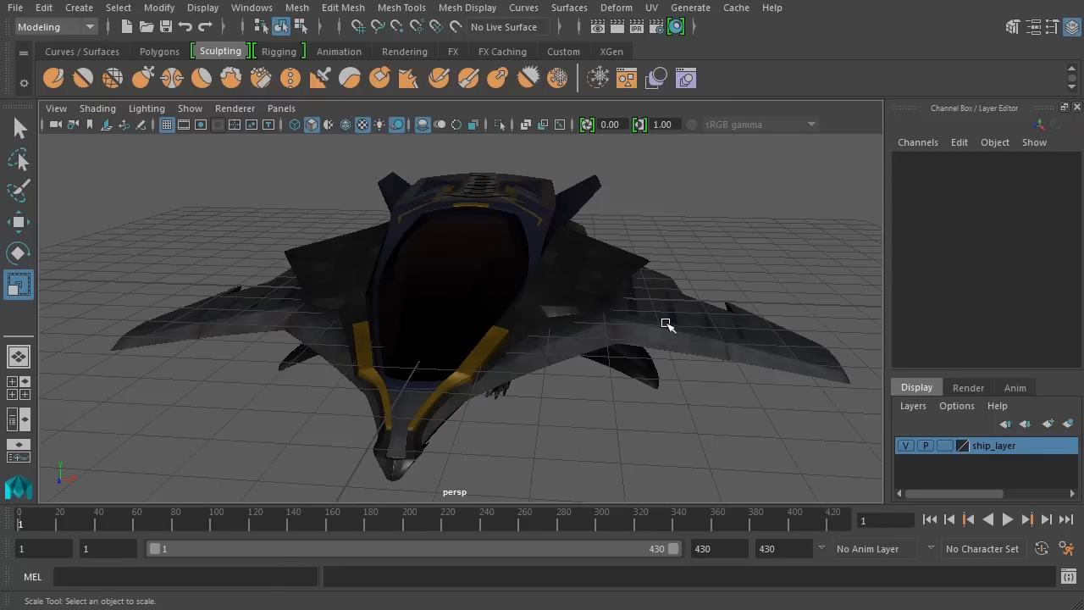
{"action": "left_click_drag", "start_coordinate": [709, 448], "coordinate": [648, 406], "text": "alt"}
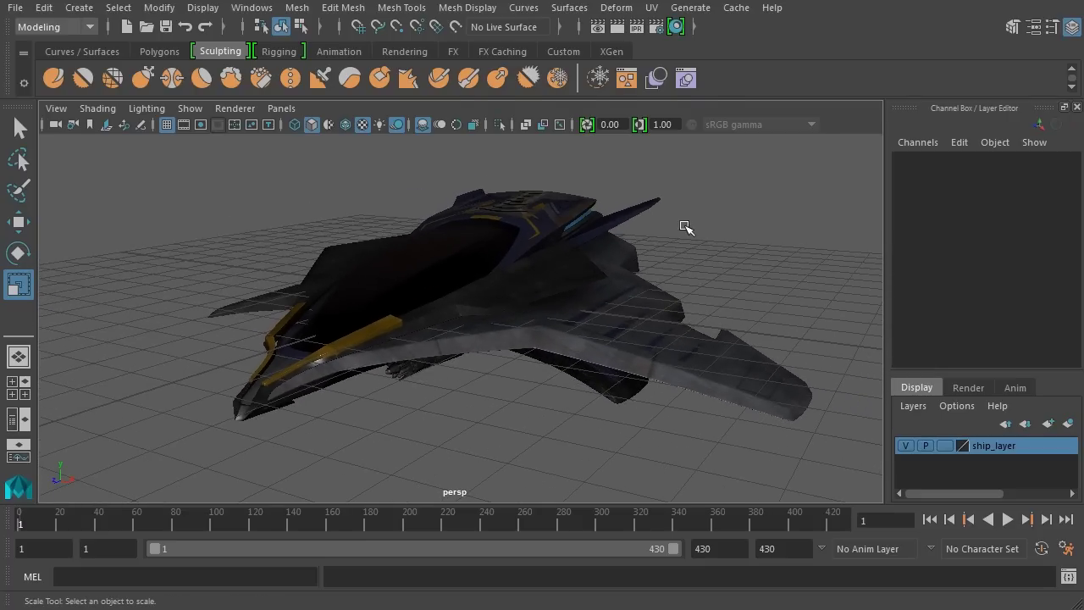
{"action": "key", "text": "space"}
{"action": "key", "text": "space"}
{"action": "key", "text": "space"}
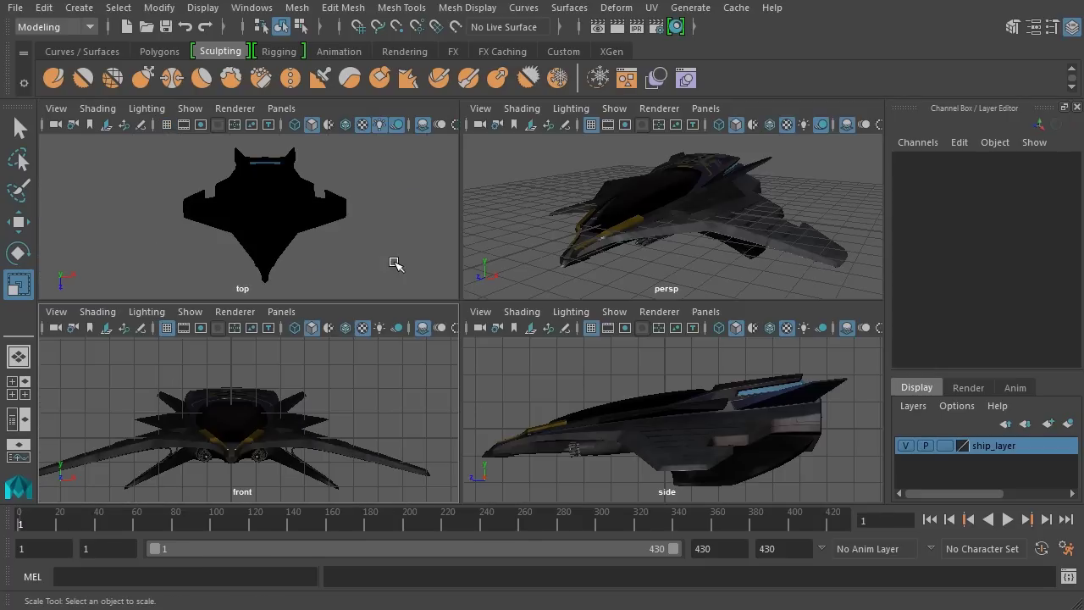
{"action": "key", "text": "space"}
{"action": "key", "text": "space"}
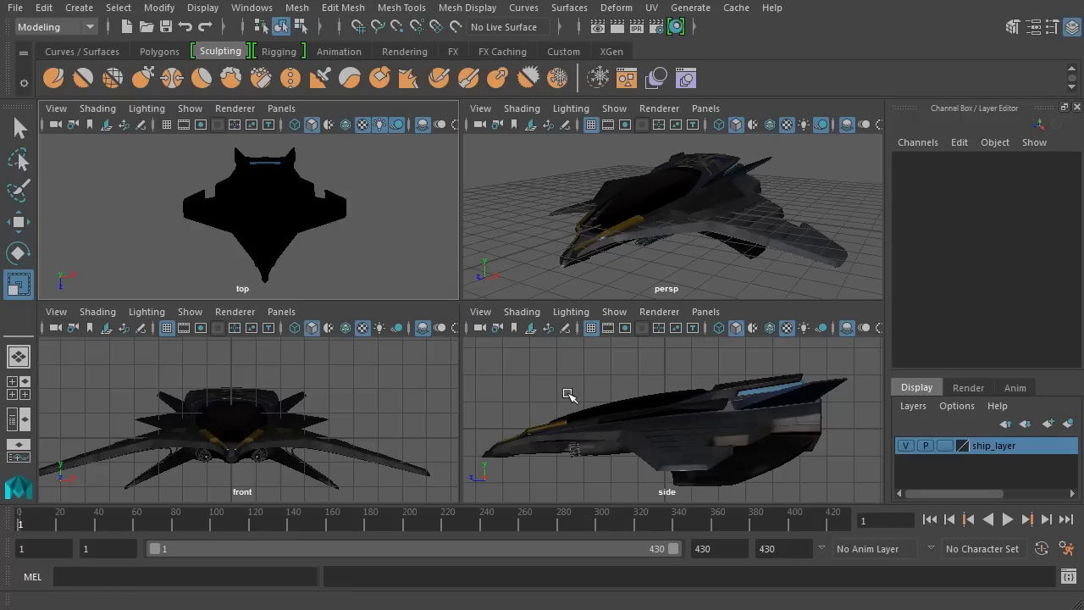
{"action": "key", "text": "space"}
{"action": "left_click_drag", "start_coordinate": [683, 310], "coordinate": [697, 314], "text": "alt"}
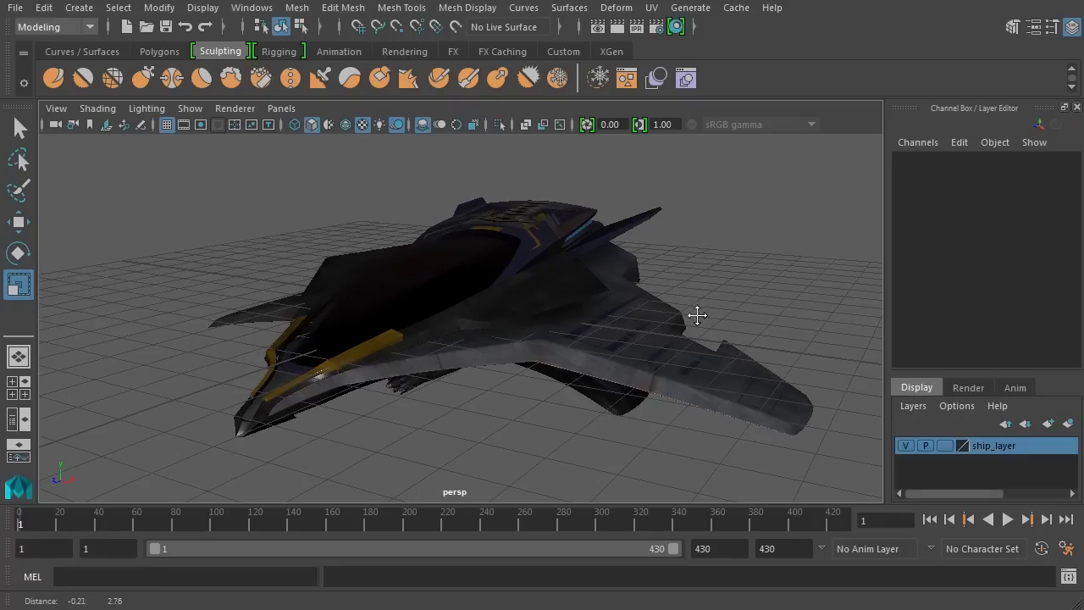